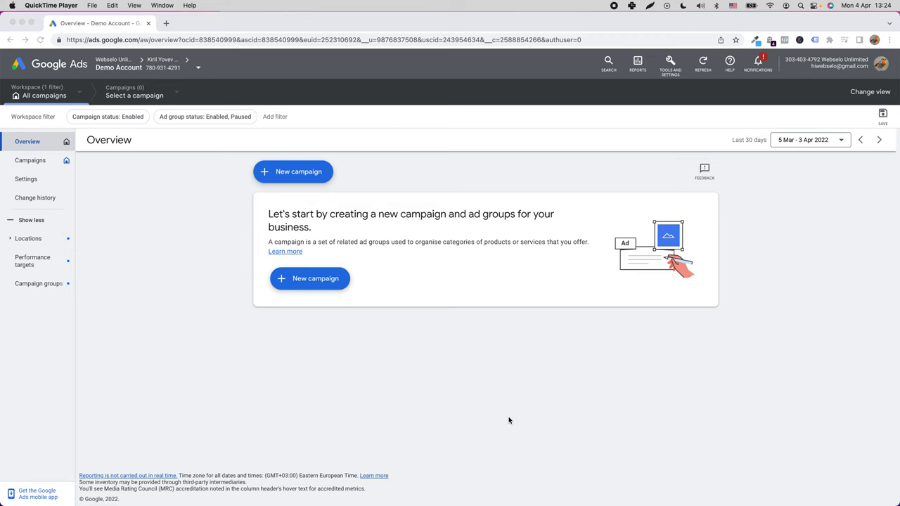
# Open the account's global site tag settings and copy the tag ID and its code snippet
pyautogui.click(516, 363)
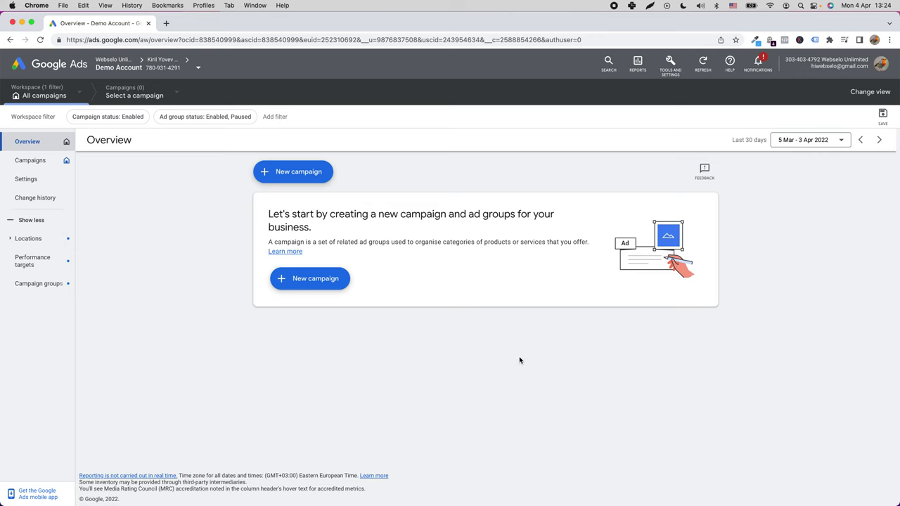
pyautogui.click(673, 68)
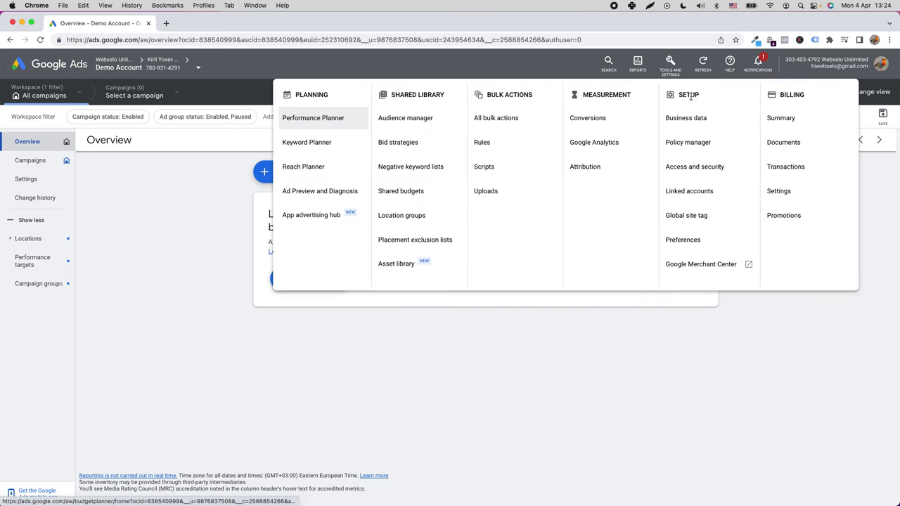
pyautogui.click(695, 222)
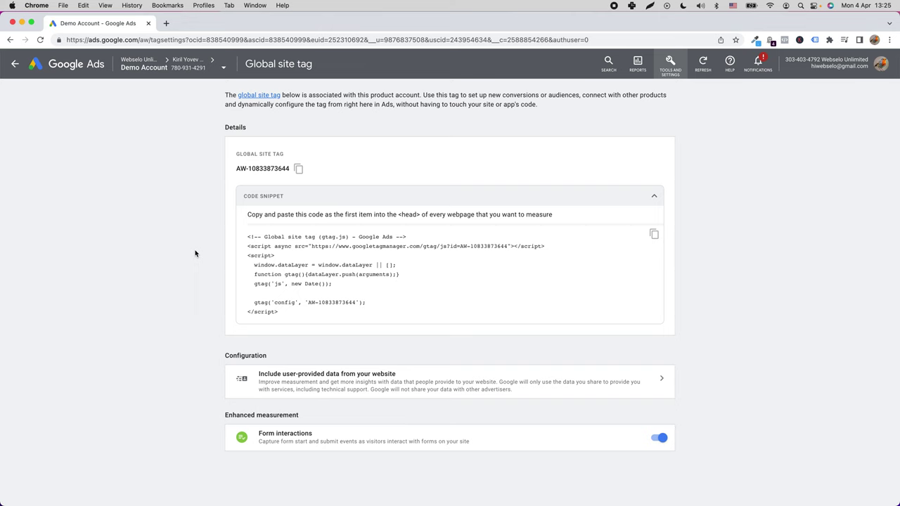
pyautogui.click(298, 169)
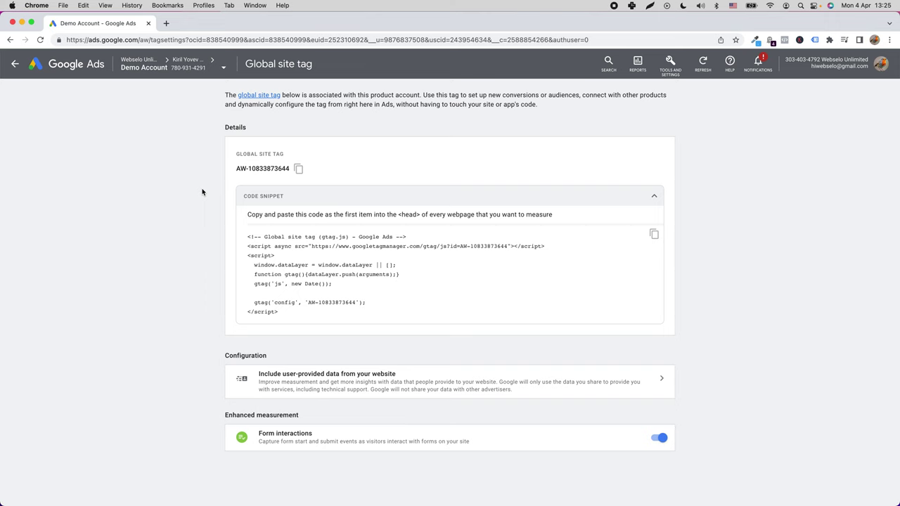
pyautogui.click(299, 169)
pyautogui.click(653, 235)
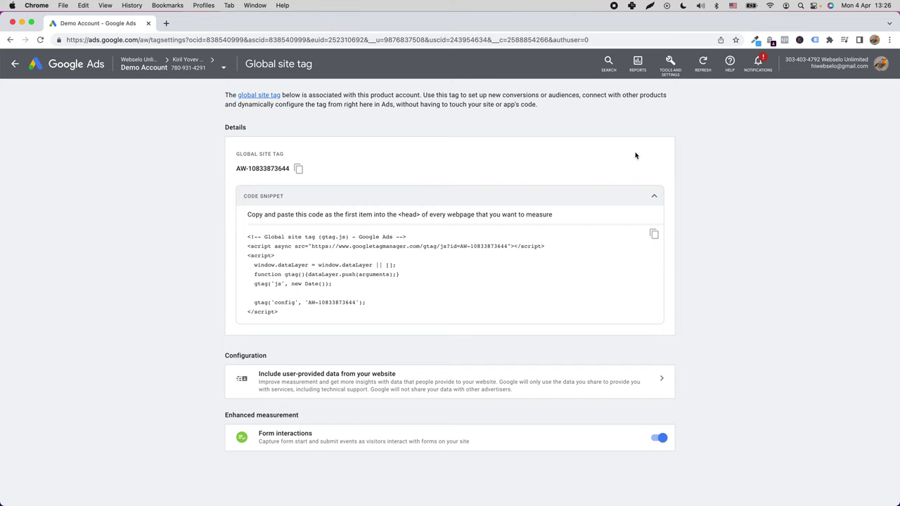
# Open the conversions overview and start a new conversion action for the website
pyautogui.click(673, 66)
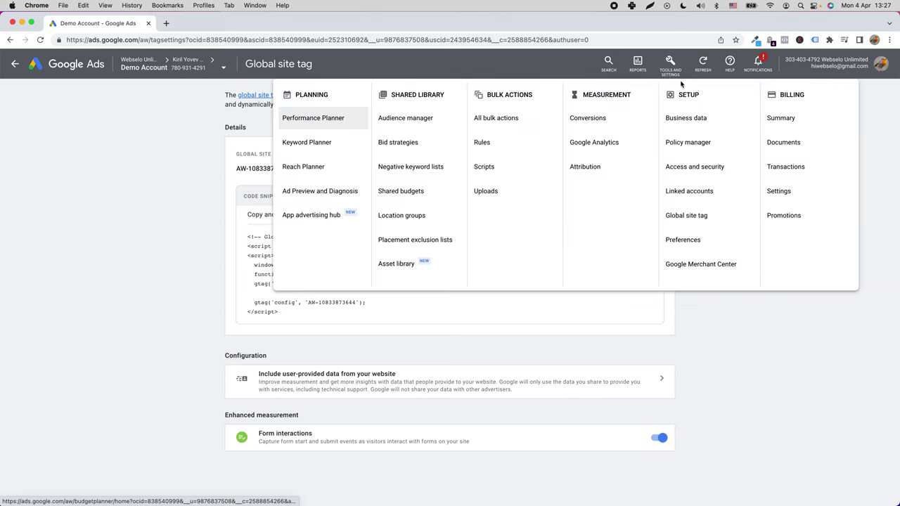
pyautogui.click(582, 121)
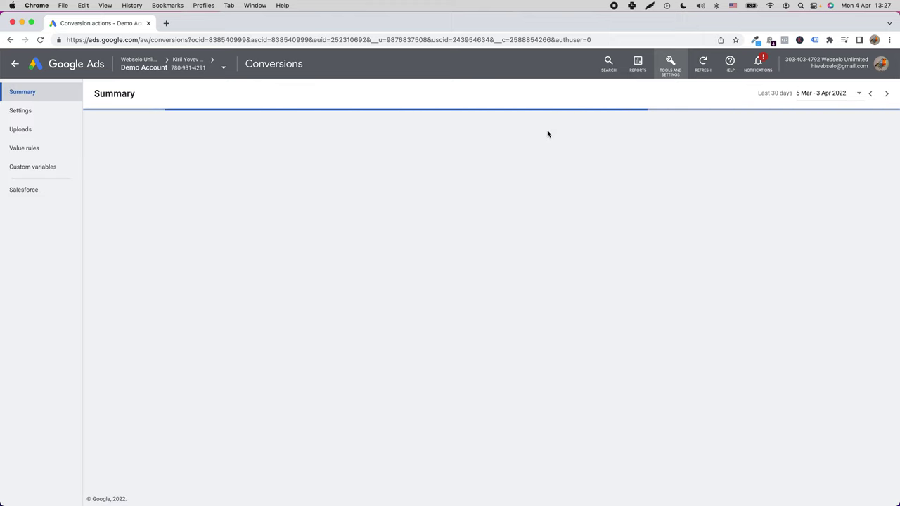
pyautogui.click(181, 129)
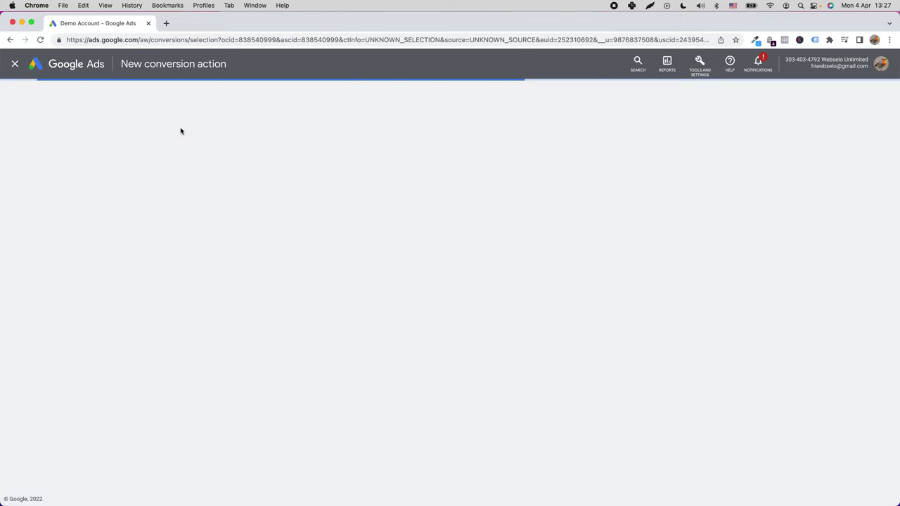
pyautogui.click(253, 213)
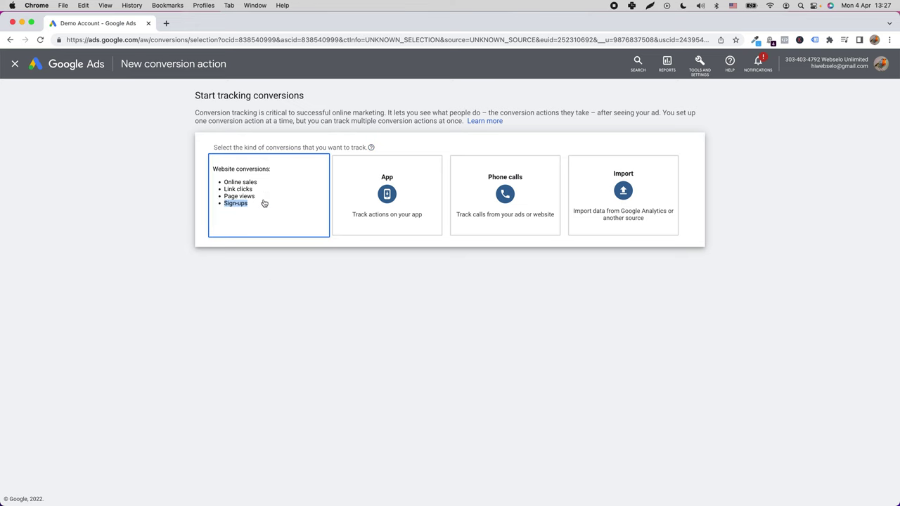
pyautogui.click(263, 202)
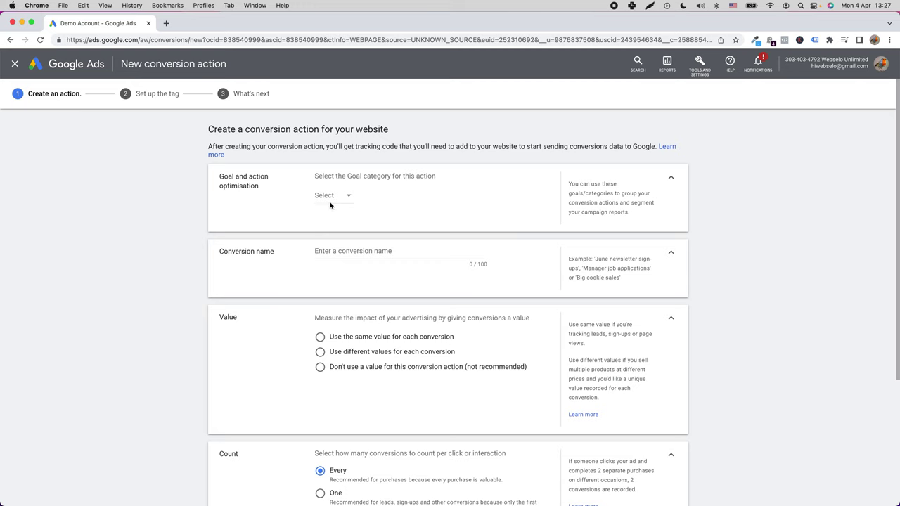
# Set the goal category to Purchase and name the conversion "Purchase Action - test"
pyautogui.click(337, 206)
pyautogui.click(340, 221)
pyautogui.click(376, 278)
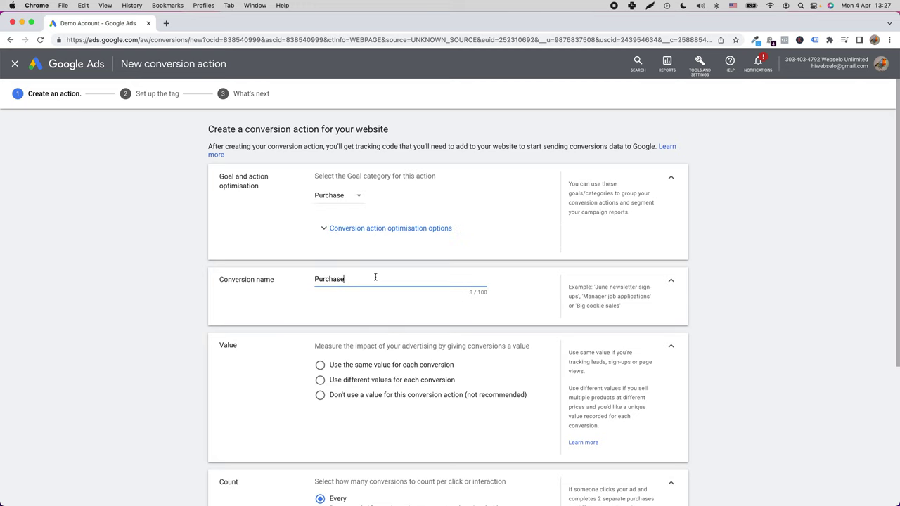
pyautogui.write('Action - test')
# Choose different values for each conversion, review the remaining settings, and create the conversion action
pyautogui.scroll(-1, 315, 322)
pyautogui.click(366, 359)
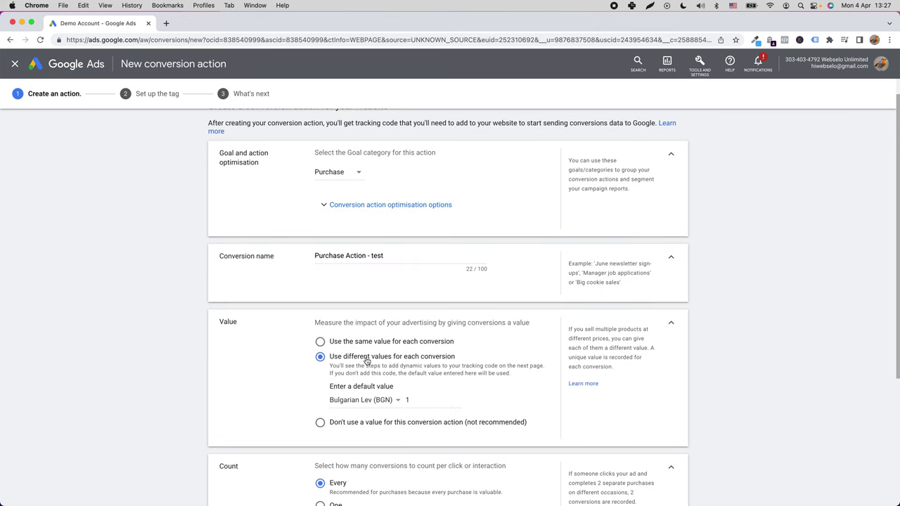
pyautogui.scroll(-5, 274, 398)
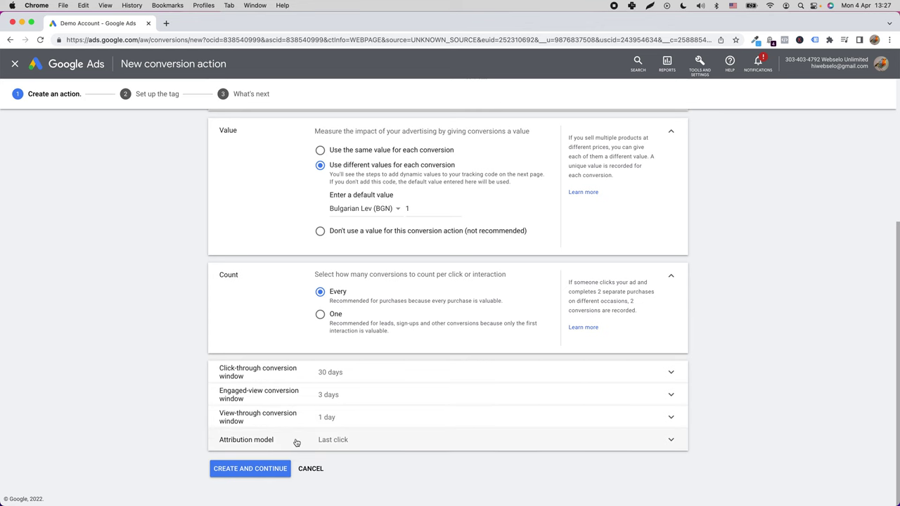
pyautogui.scroll(4, 280, 436)
pyautogui.scroll(-3, 280, 436)
pyautogui.scroll(-1, 280, 438)
pyautogui.click(247, 471)
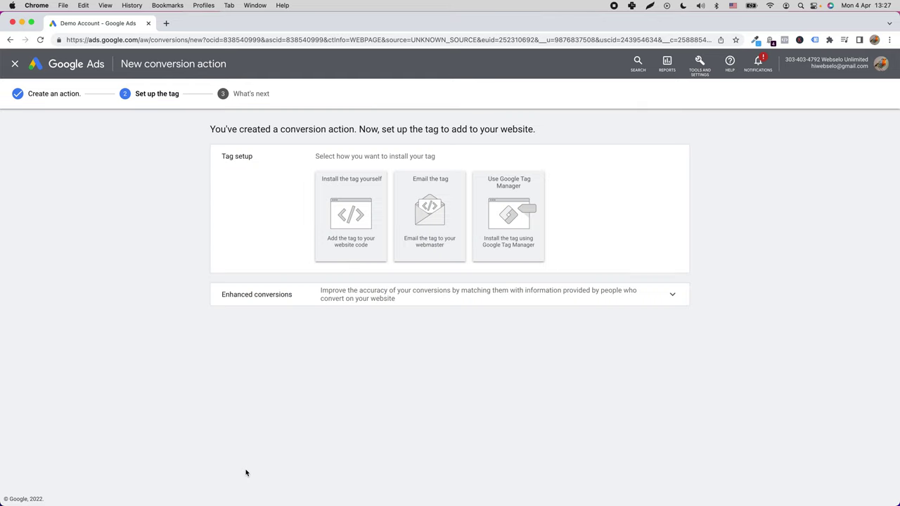
# Show the Google Tag Manager installation instructions for the new action and highlight its conversion label
pyautogui.click(506, 199)
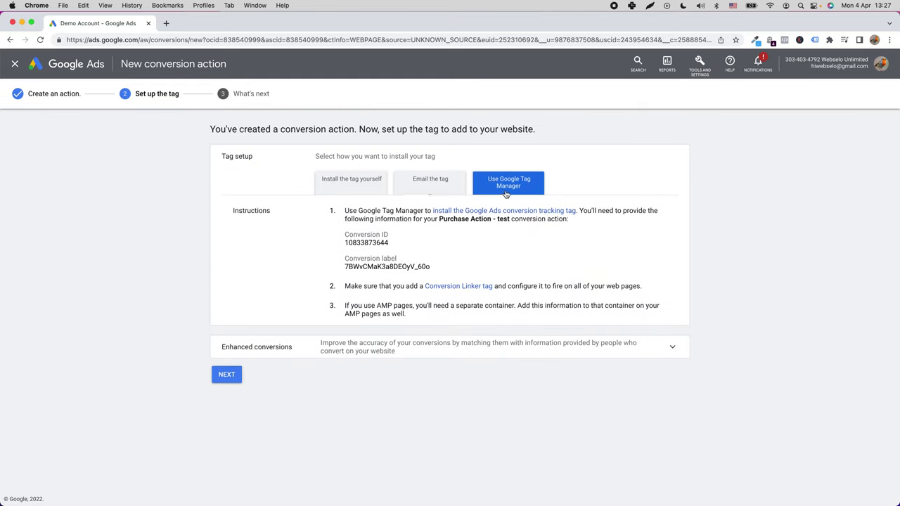
pyautogui.doubleClick(367, 266)
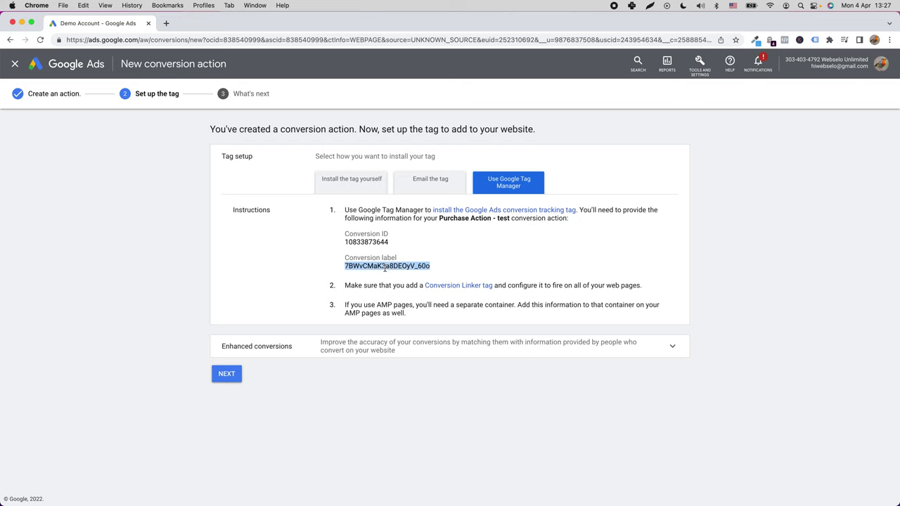
pyautogui.click(377, 265)
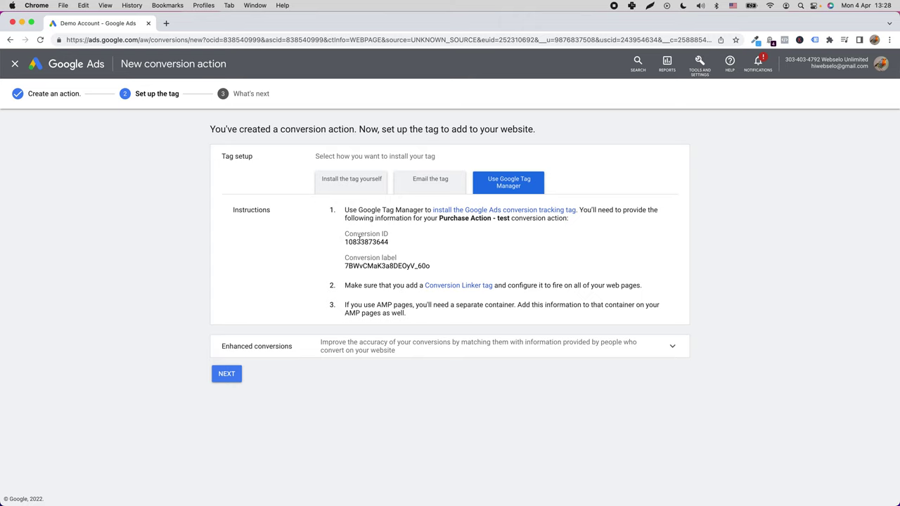
# Show the instructions for installing the tag yourself and highlight the global site tag code
pyautogui.click(357, 185)
pyautogui.scroll(-1, 309, 394)
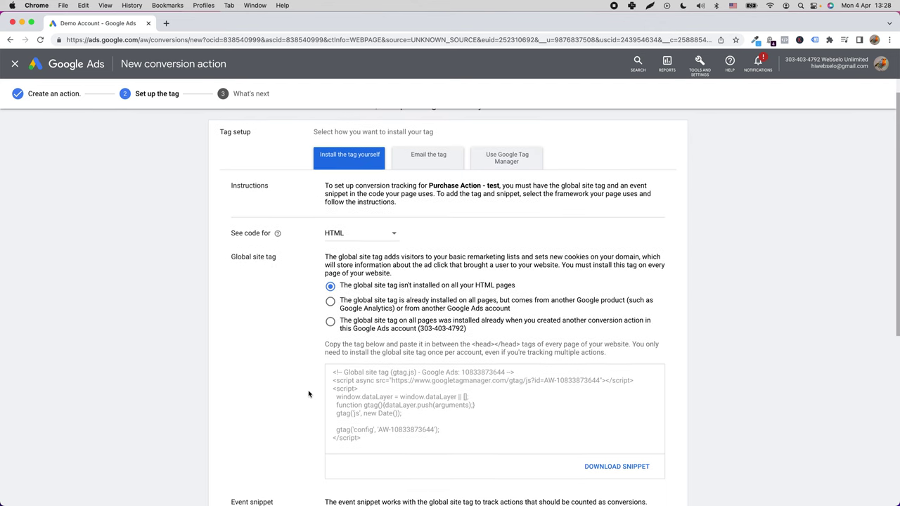
pyautogui.moveTo(379, 429); pyautogui.dragTo(433, 430)
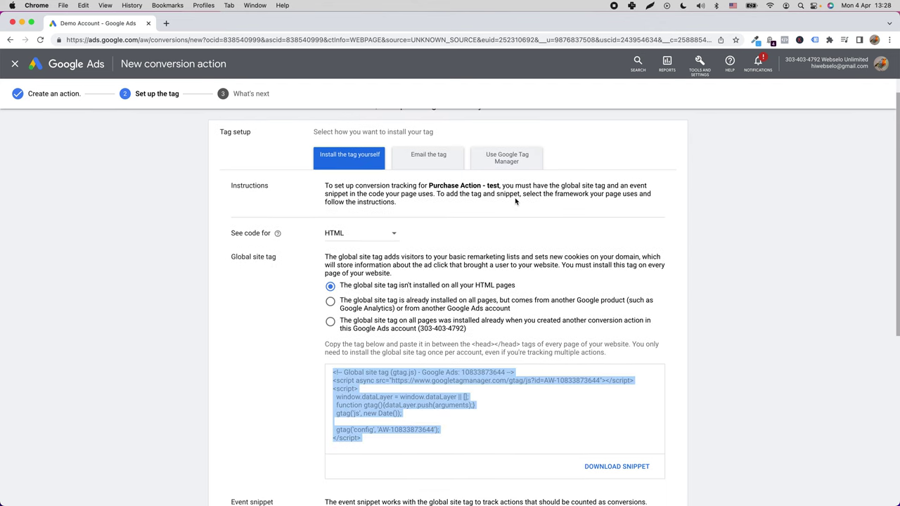
# Return to the Google Tag Manager instructions and highlight the conversion ID and the conversion label
pyautogui.click(522, 161)
pyautogui.doubleClick(381, 242)
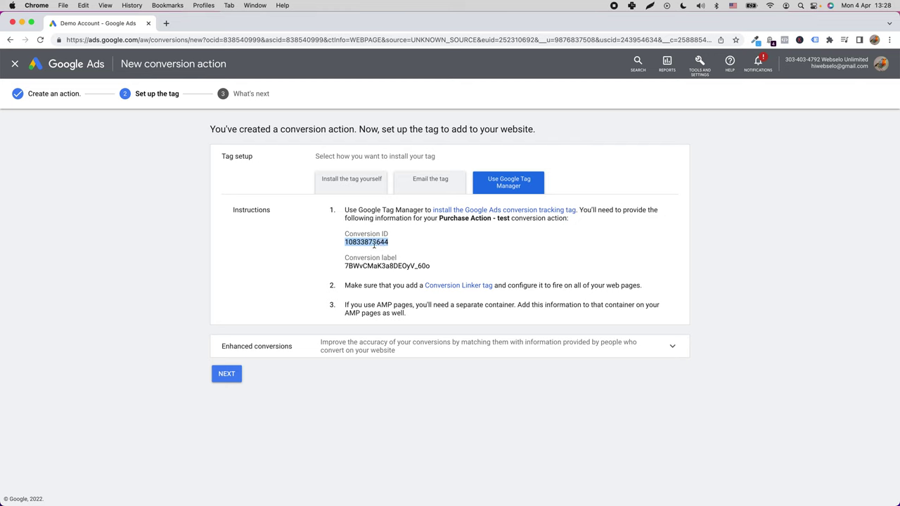
pyautogui.click(413, 248)
pyautogui.doubleClick(381, 266)
# Reopen the self-installation instructions and highlight the tag ID in the config line of the global site tag
pyautogui.click(349, 187)
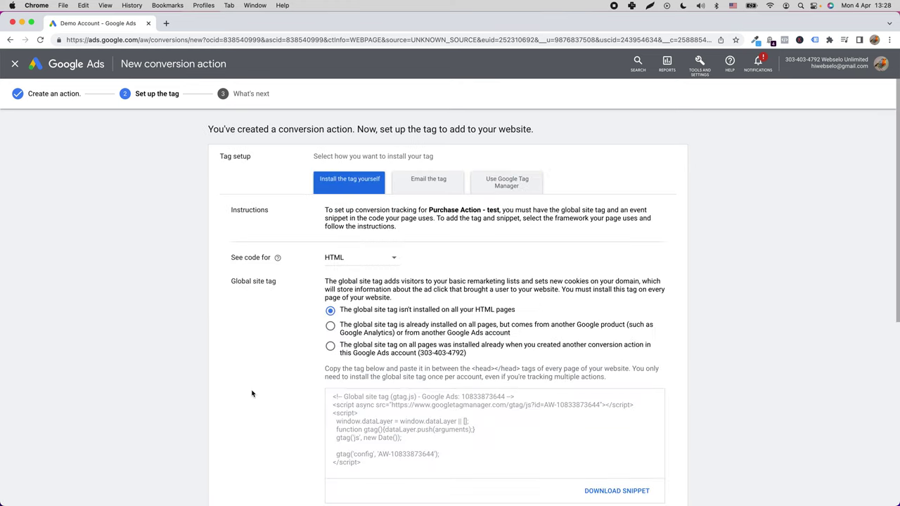
pyautogui.scroll(-3, 254, 394)
pyautogui.moveTo(378, 362); pyautogui.dragTo(439, 362)
pyautogui.click(295, 357)
pyautogui.scroll(3, 303, 407)
# Choose Google Tag Manager for the tag setup and finish creating the conversion action
pyautogui.click(512, 180)
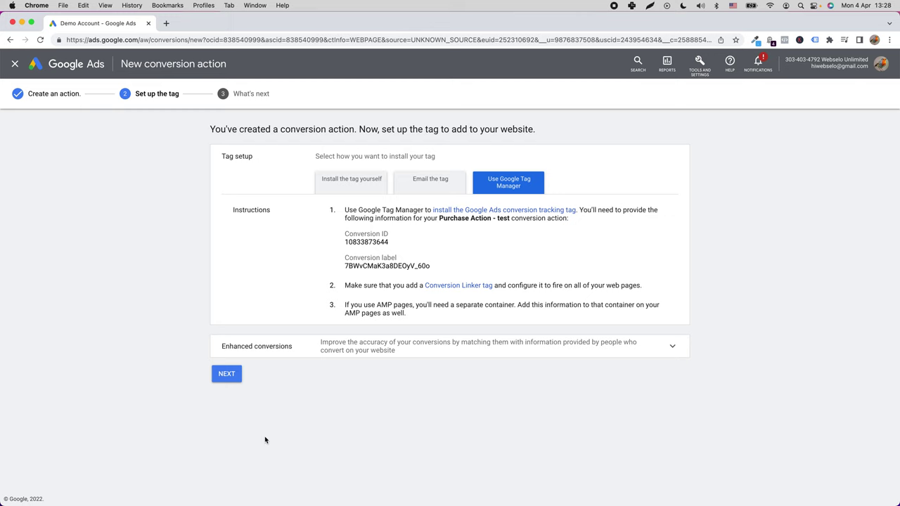
pyautogui.click(223, 375)
pyautogui.click(227, 308)
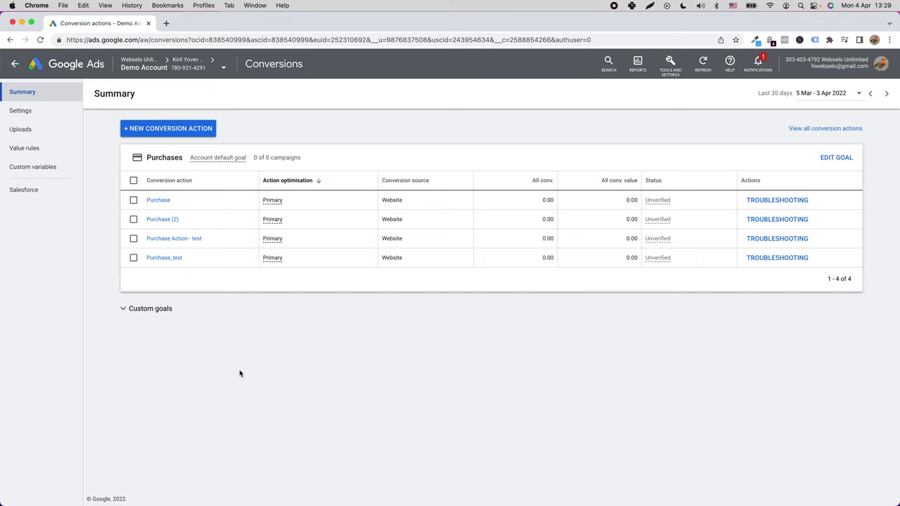
# Open the Purchase (2) conversion action and show its Google Tag Manager tag setup
pyautogui.click(163, 220)
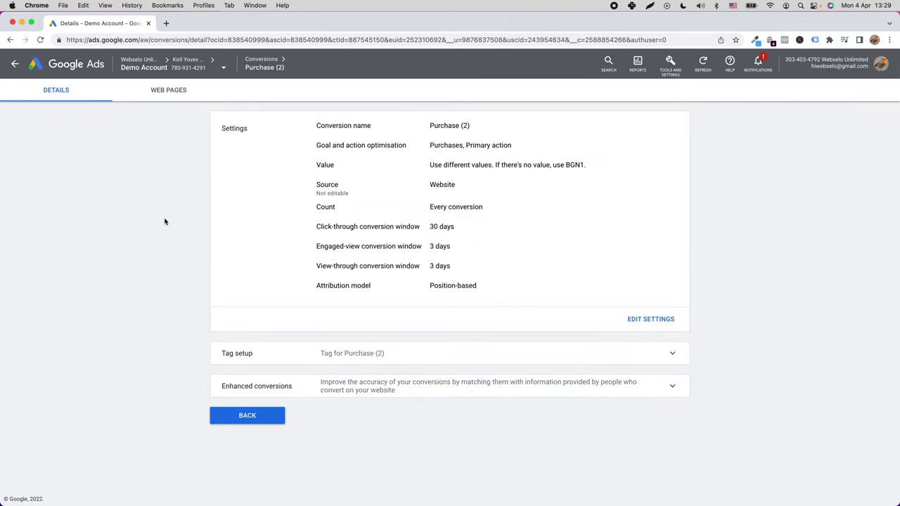
pyautogui.click(411, 351)
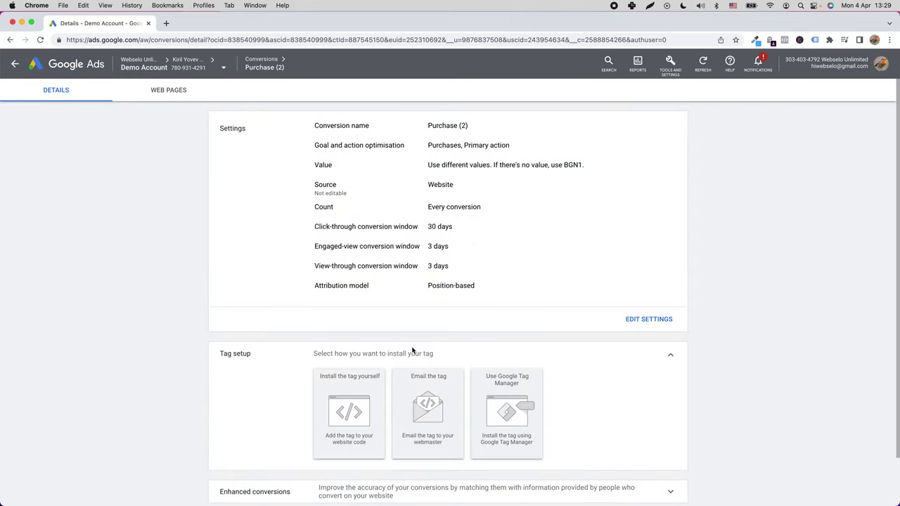
pyautogui.scroll(-2, 413, 352)
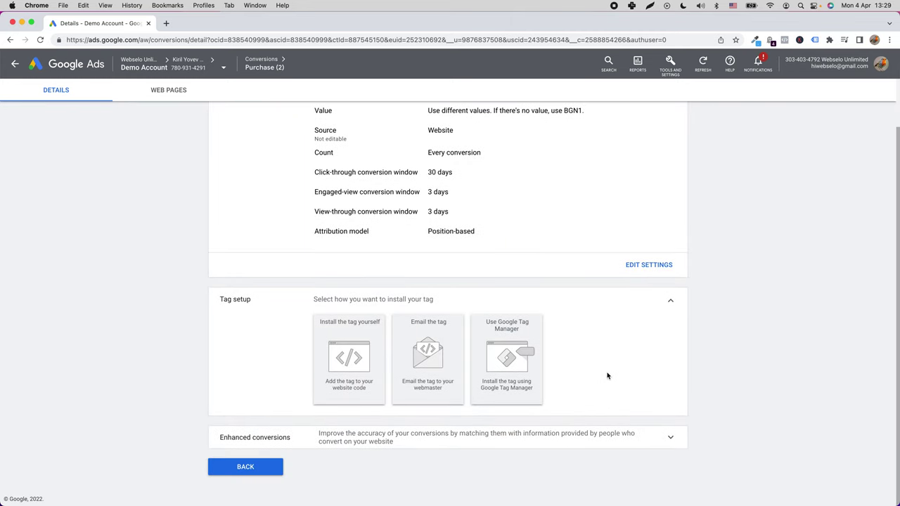
pyautogui.click(517, 336)
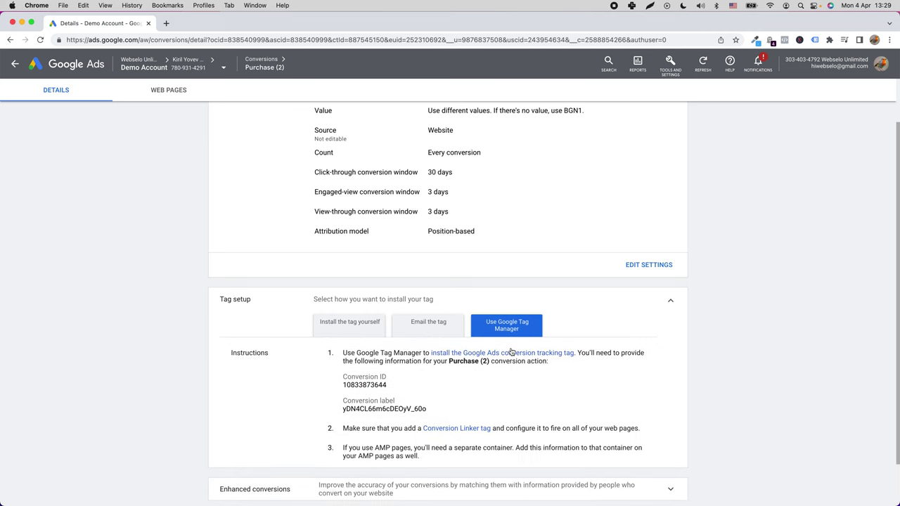
pyautogui.scroll(-2, 511, 352)
# Copy the conversion label of the Purchase (2) action
pyautogui.doubleClick(357, 356)
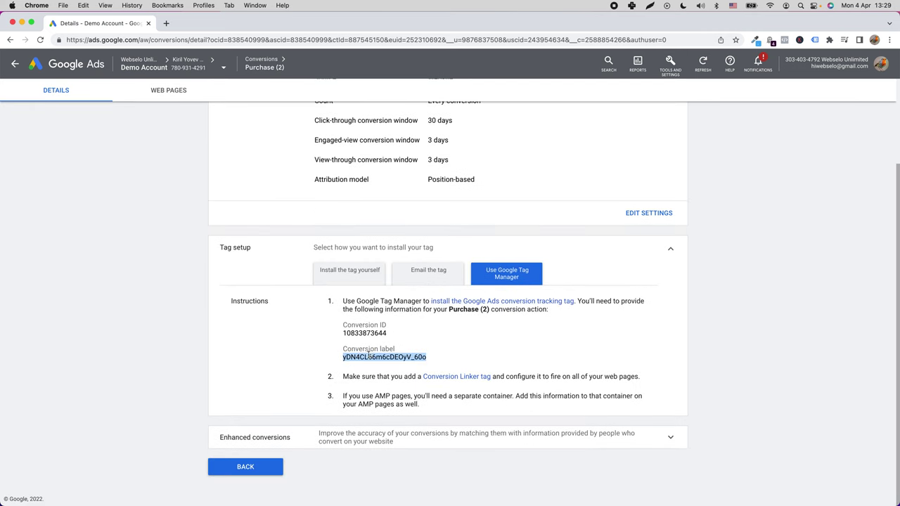
pyautogui.rightClick(369, 356)
pyautogui.click(408, 378)
pyautogui.click(408, 358)
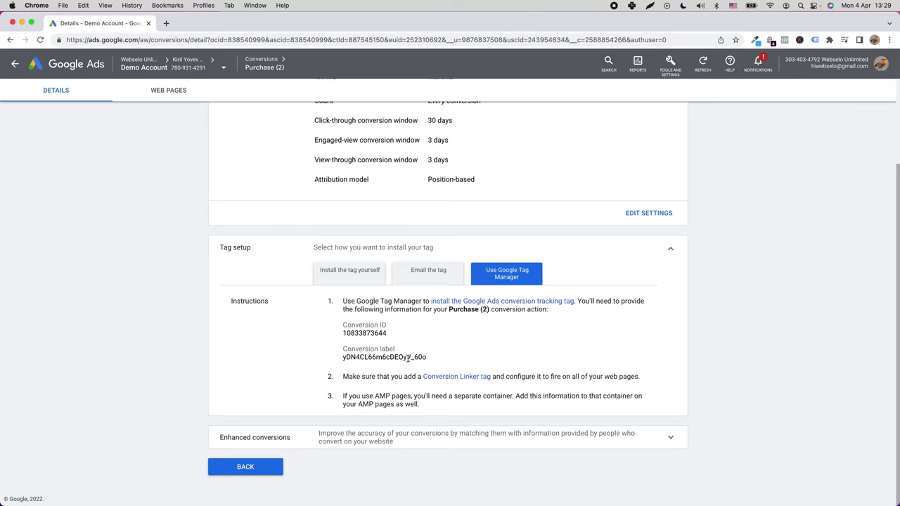
# Examine the global site tag and event snippet in the self-installation instructions for Purchase (2)
pyautogui.click(353, 277)
pyautogui.scroll(-10, 306, 336)
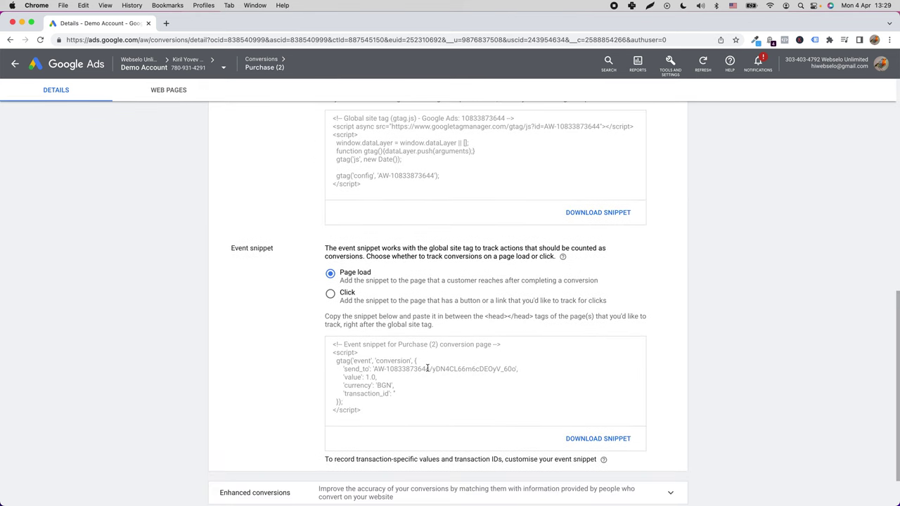
pyautogui.scroll(10, 321, 359)
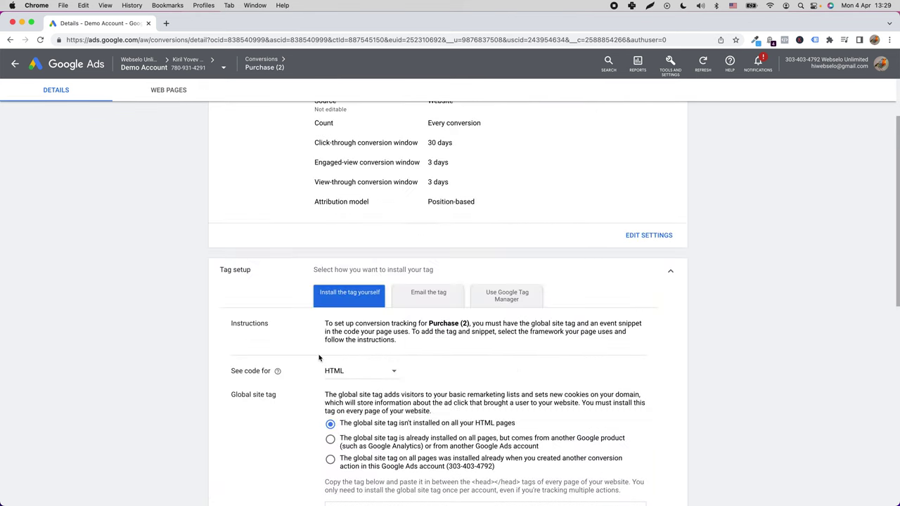
# Return to the Google Tag Manager instructions for Purchase (2) and copy the conversion label again
pyautogui.click(495, 297)
pyautogui.doubleClick(383, 379)
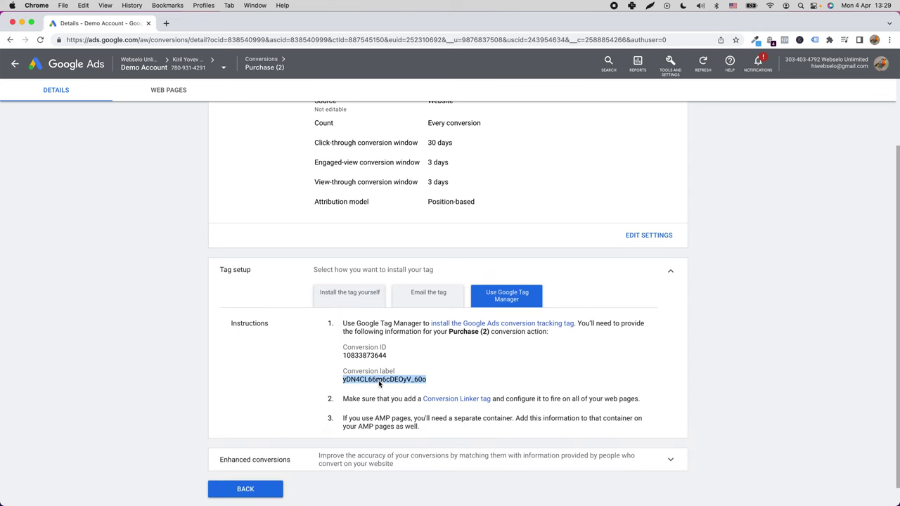
pyautogui.rightClick(382, 380)
pyautogui.click(393, 403)
# Show the self-installation instructions and search the page for the copied conversion label
pyautogui.click(349, 295)
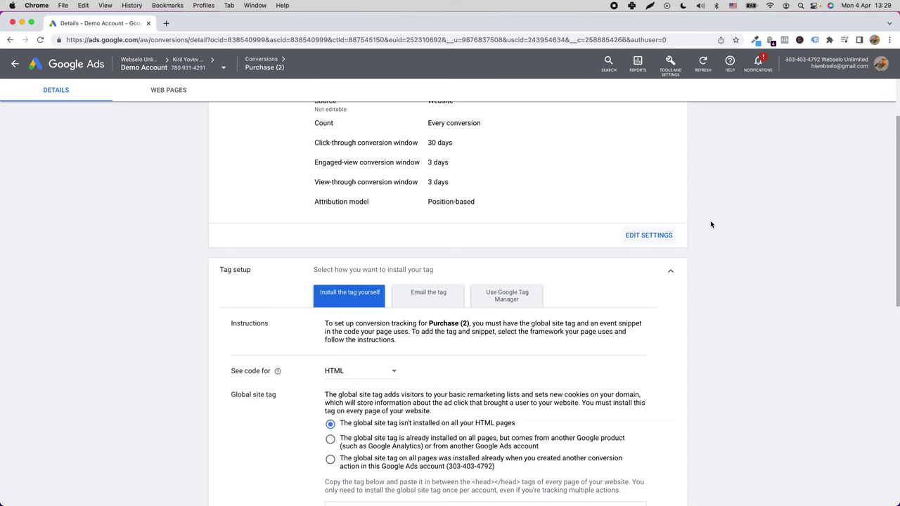
pyautogui.press('super+f')
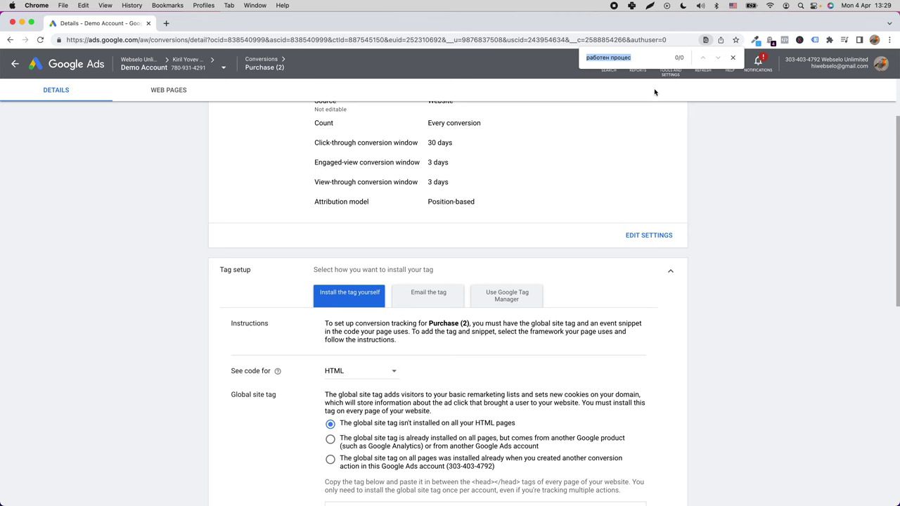
pyautogui.press('BackSpace')
pyautogui.rightClick(608, 60)
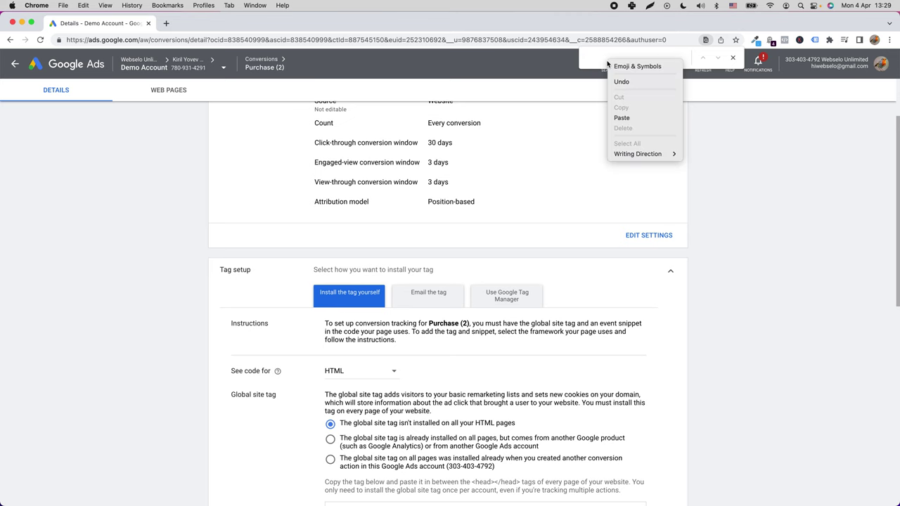
pyautogui.click(623, 117)
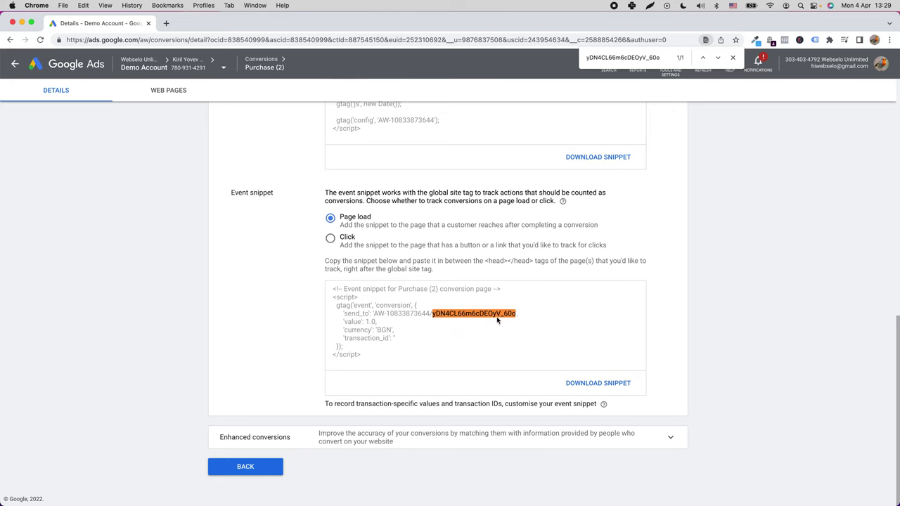
# Close the page search and highlight the attribution model in the Purchase (2) settings
pyautogui.scroll(10, 611, 299)
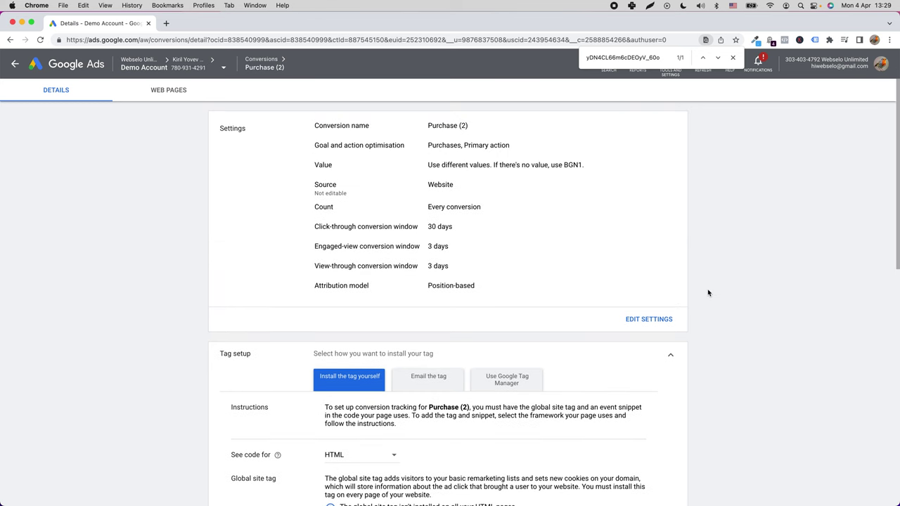
pyautogui.click(733, 58)
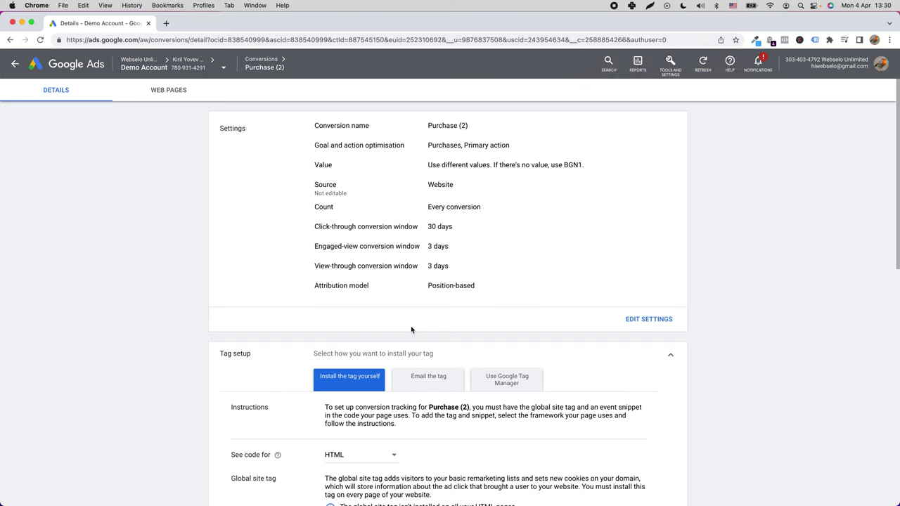
pyautogui.doubleClick(465, 285)
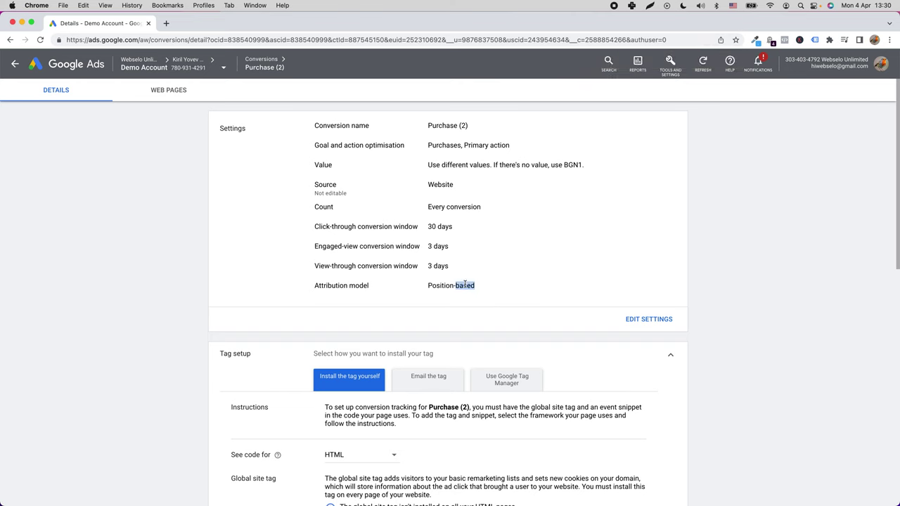